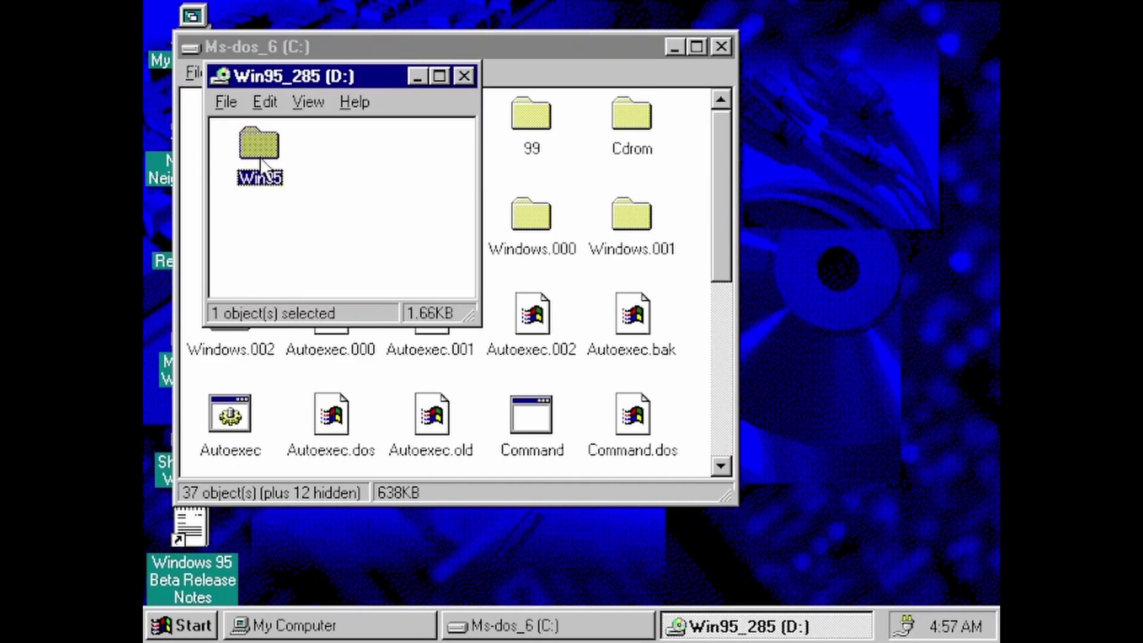
Open the Win95 folder on the D: drive in My Computer and launch Setup from it.
double_click(262, 156)
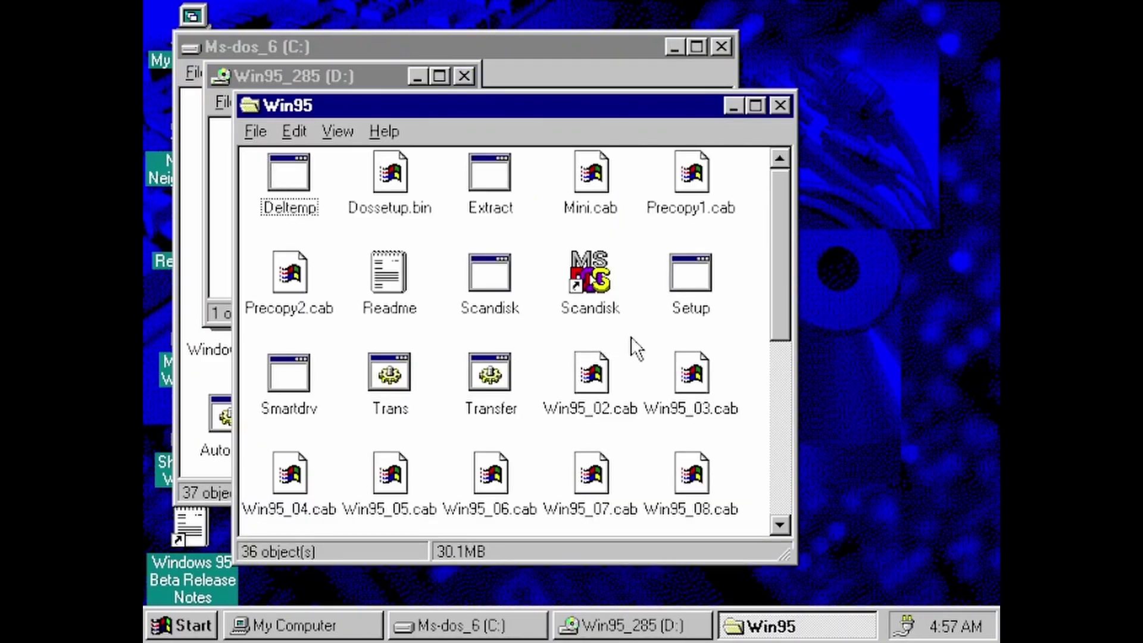
mouse_move(783, 299)
left_mouse_down()
mouse_move(762, 416)
mouse_move(770, 288)
left_mouse_up()
double_click(689, 277)
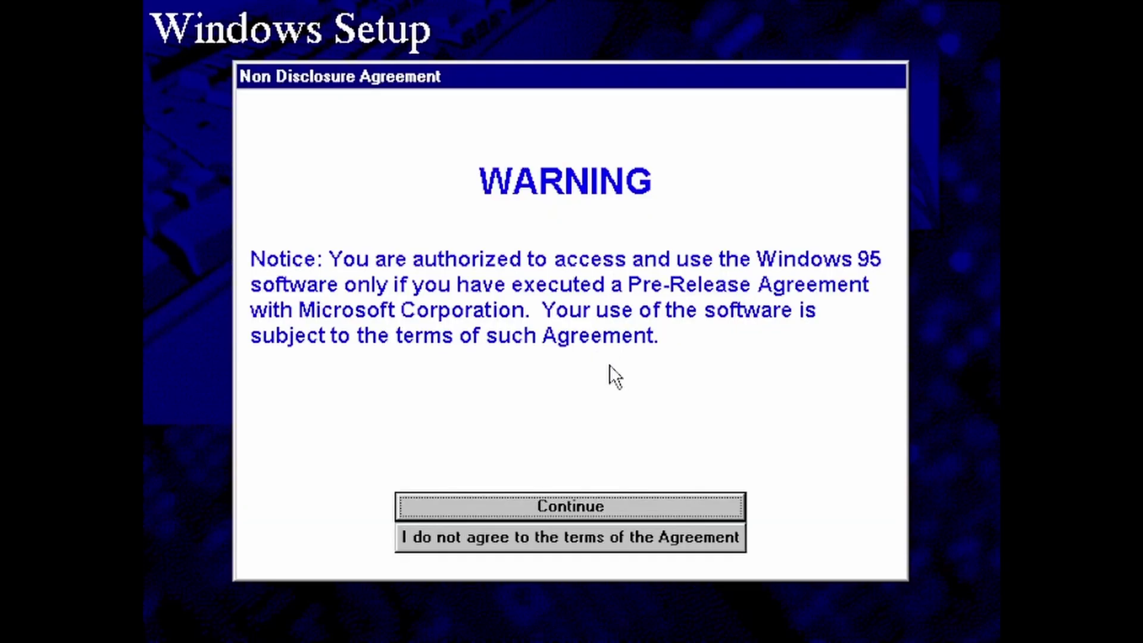
Page through the pre-release Non Disclosure Agreement and agree to its terms.
left_click(591, 507)
left_click(591, 508)
left_click(591, 508)
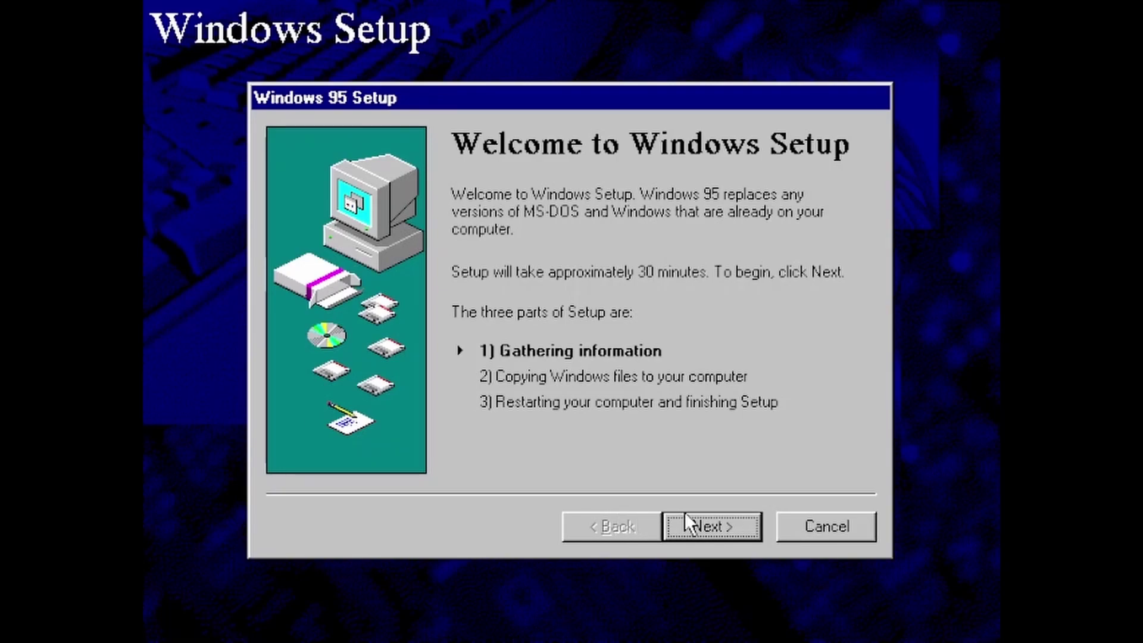
Continue past the Welcome page and accept the default installation directory.
left_click(708, 522)
left_click(708, 522)
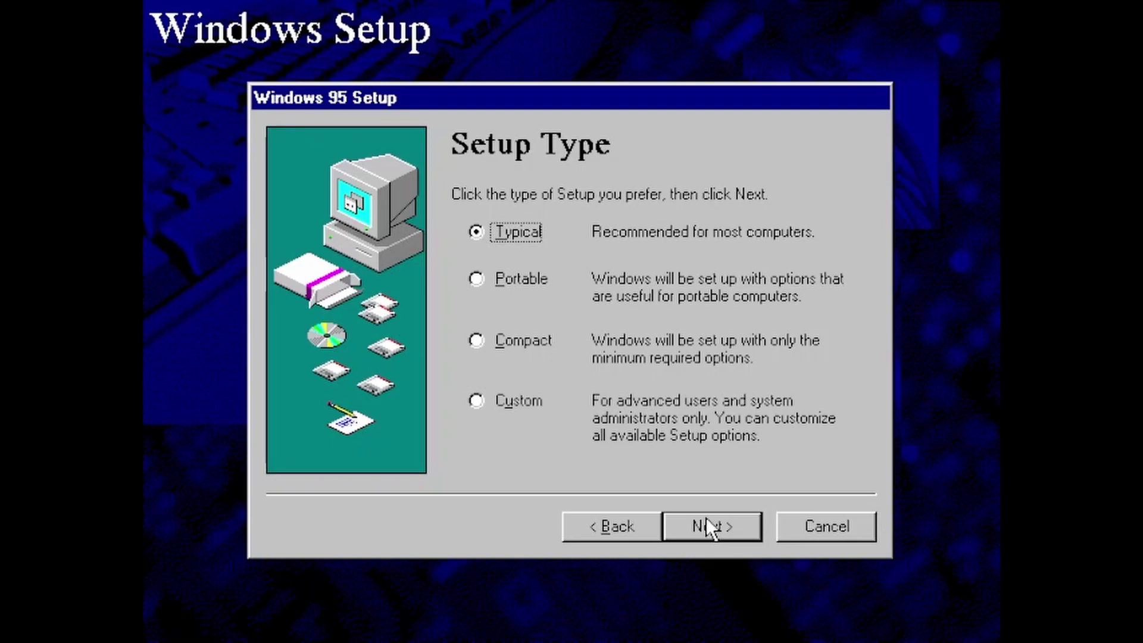
Keep Typical setup and the user info, enter the beta site ID and password, then skip hardware detection.
left_click(707, 519)
left_click(706, 520)
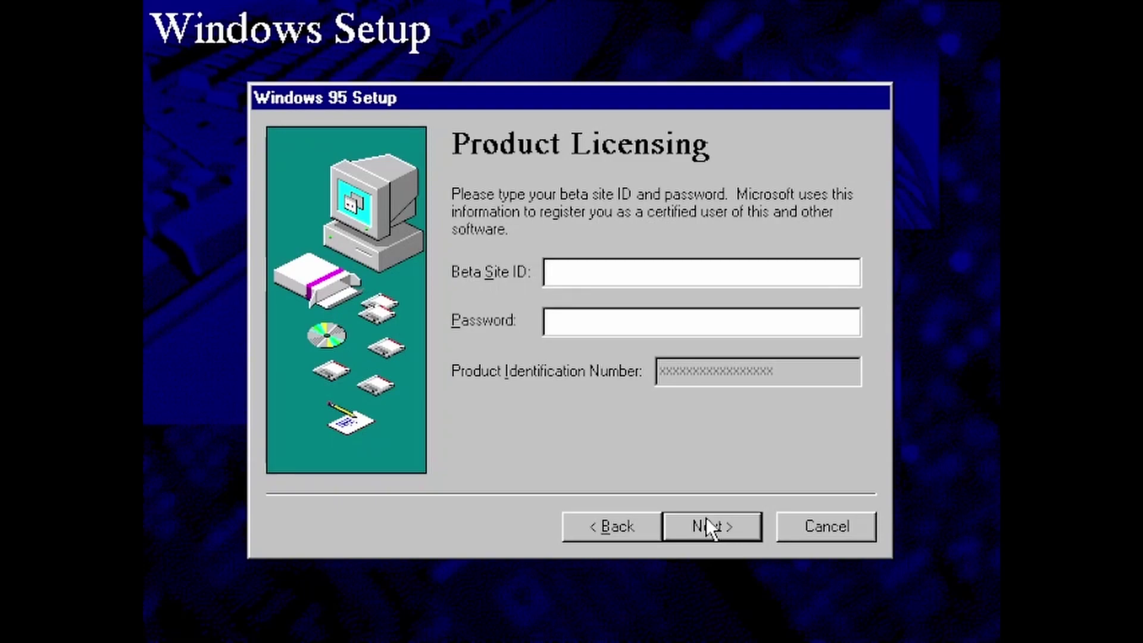
key("Tab")
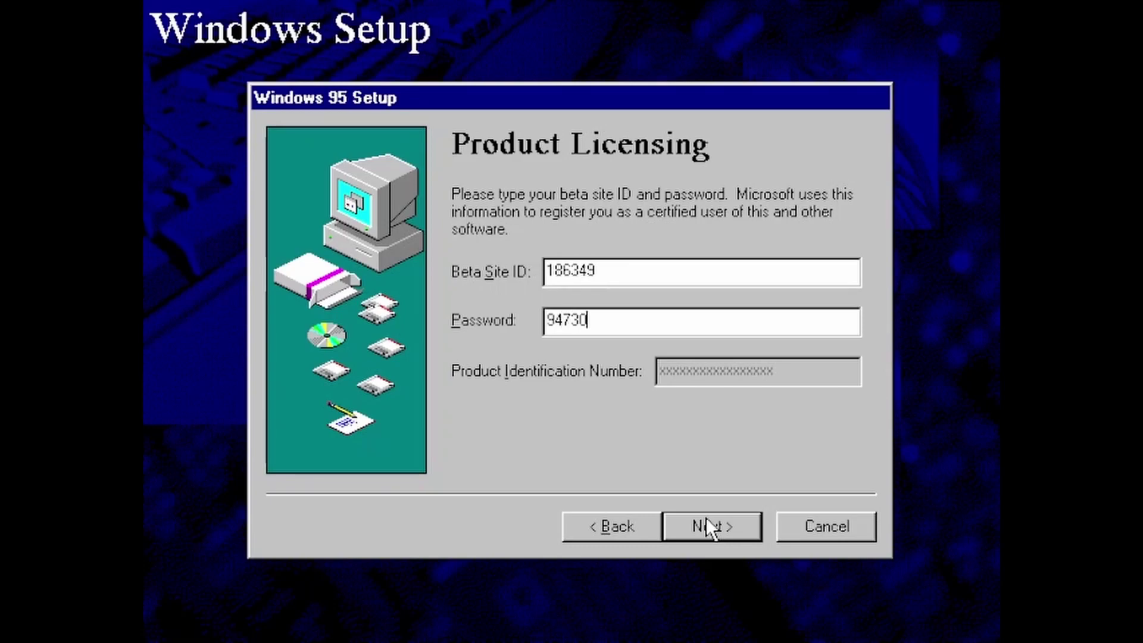
left_click(707, 519)
left_click(706, 517)
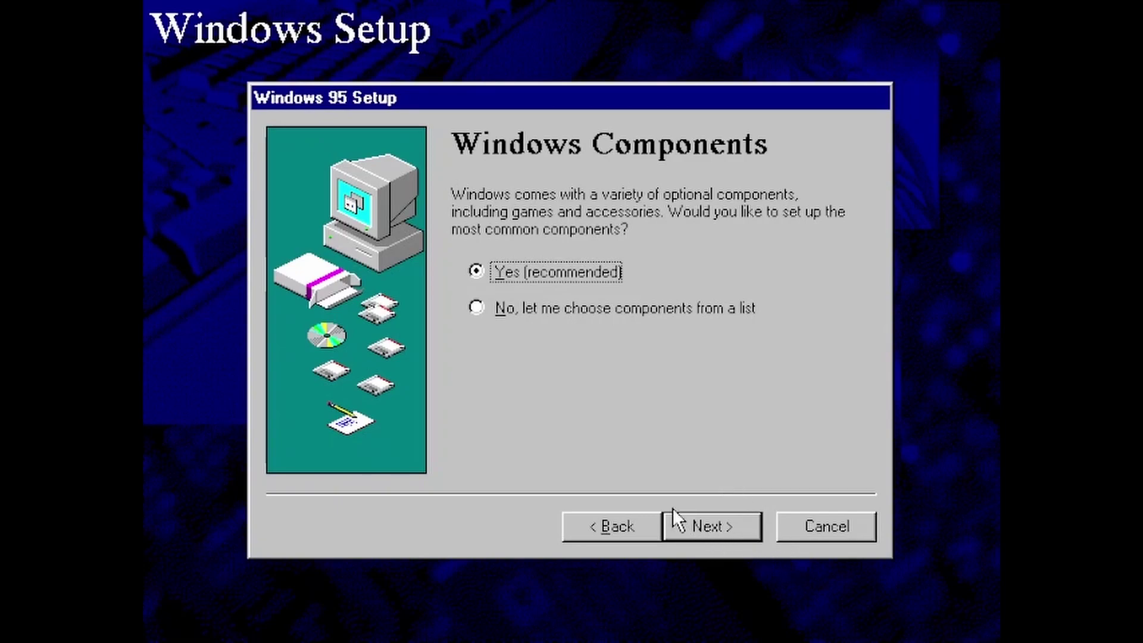
Keep the common components and the computer identification, and choose no startup disk.
left_click(716, 527)
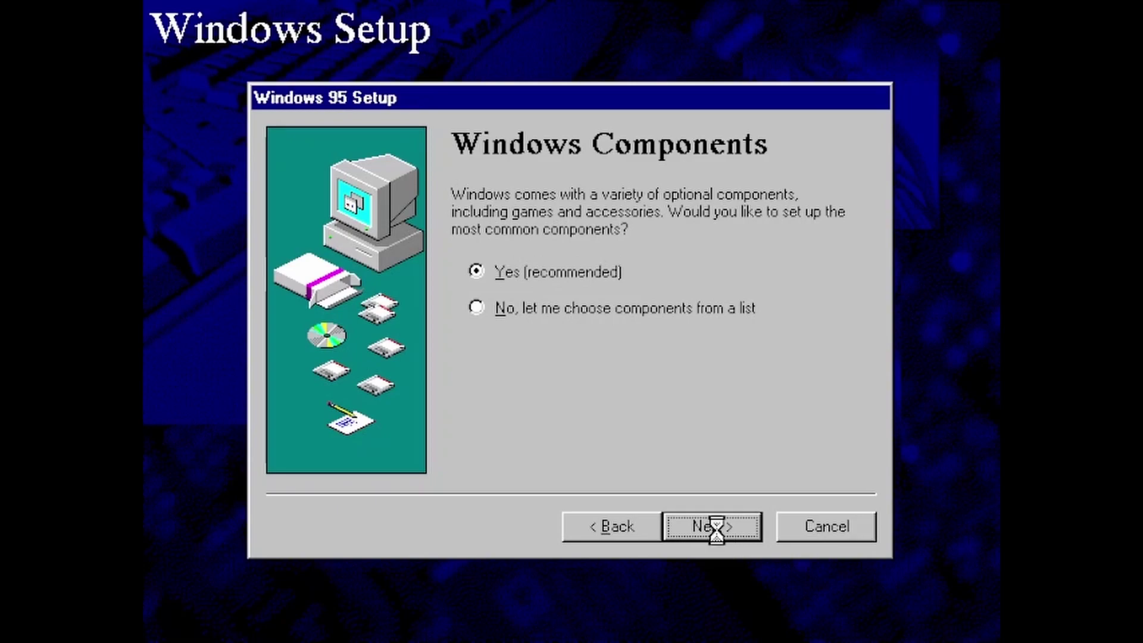
left_click(717, 529)
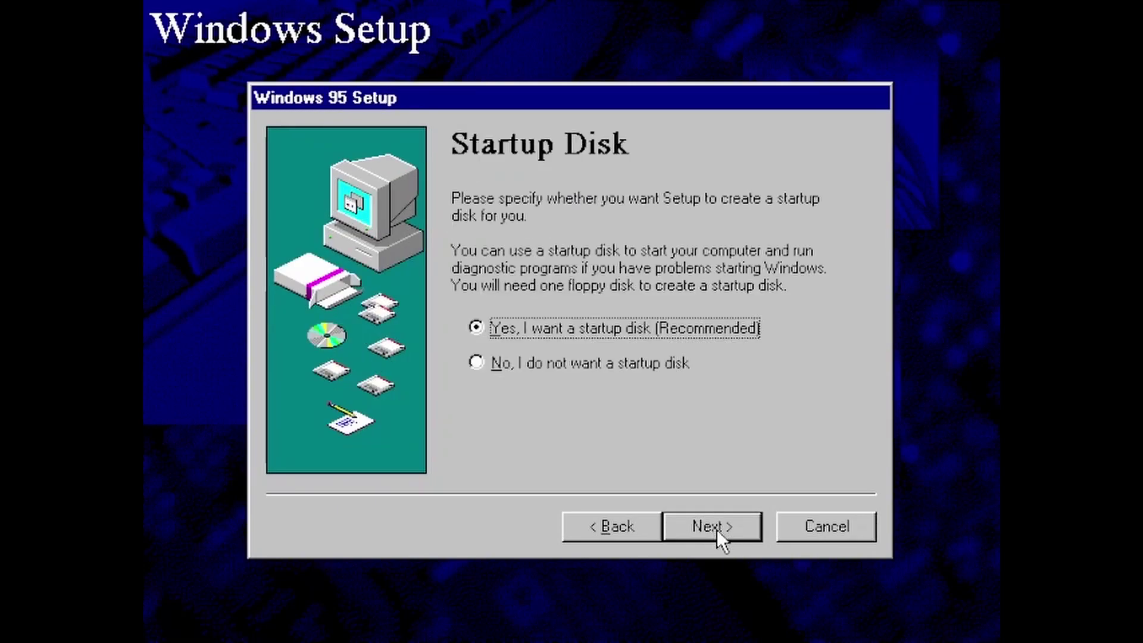
key("Down")
left_click(717, 528)
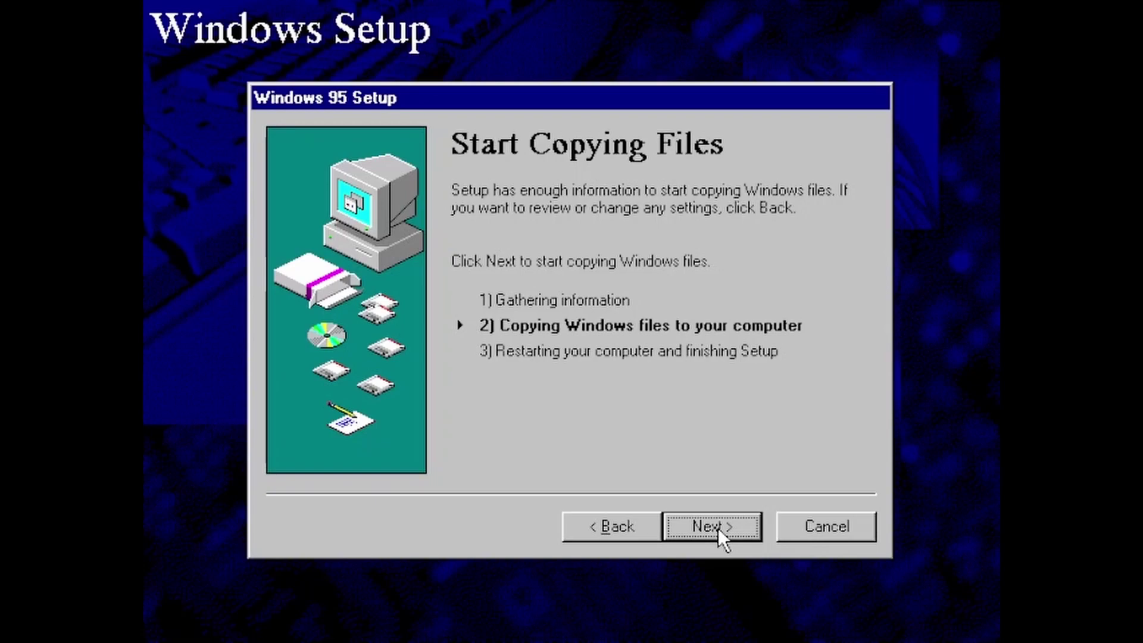
Start copying the Windows files and let the copy reach 100%.
left_click(719, 528)
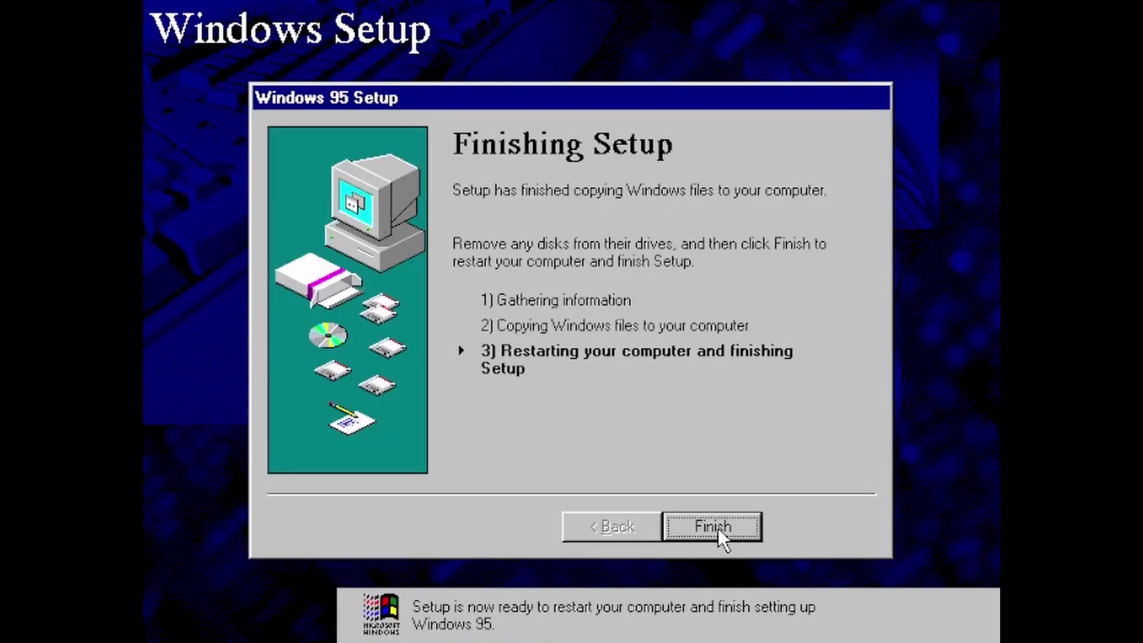
Click Finish to restart the computer and wait for the network logon.
left_click(718, 527)
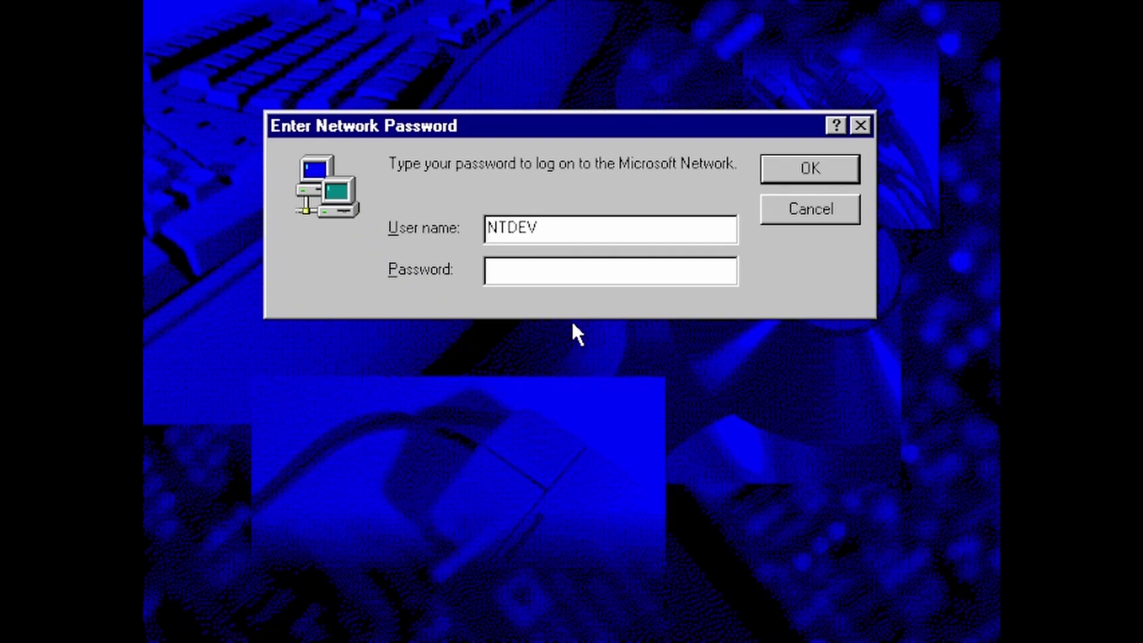
Skip the Microsoft Network password prompt so Setup runs its final items.
key("Return")
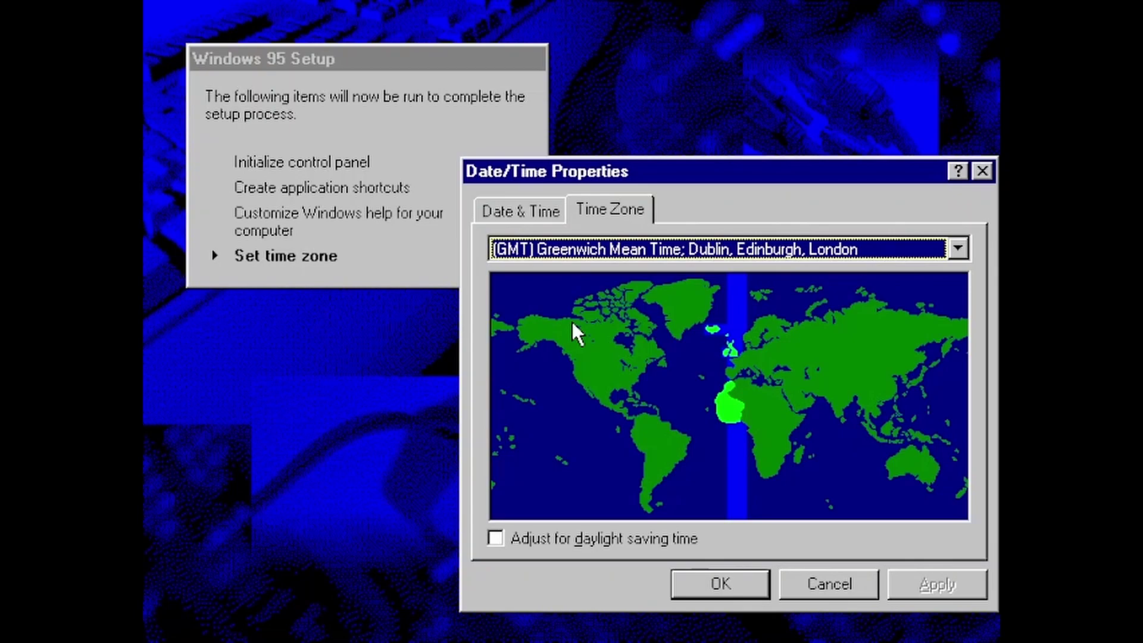
Keep the GMT Greenwich Mean Time zone, restart now, and log on with an empty password.
key("Return")
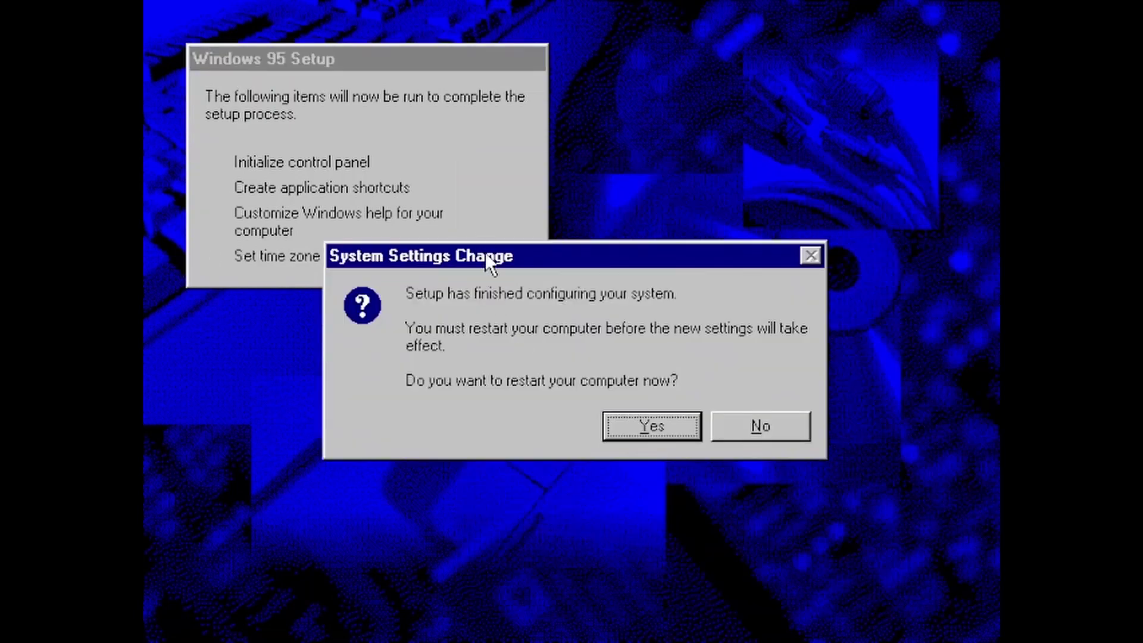
left_click(653, 428)
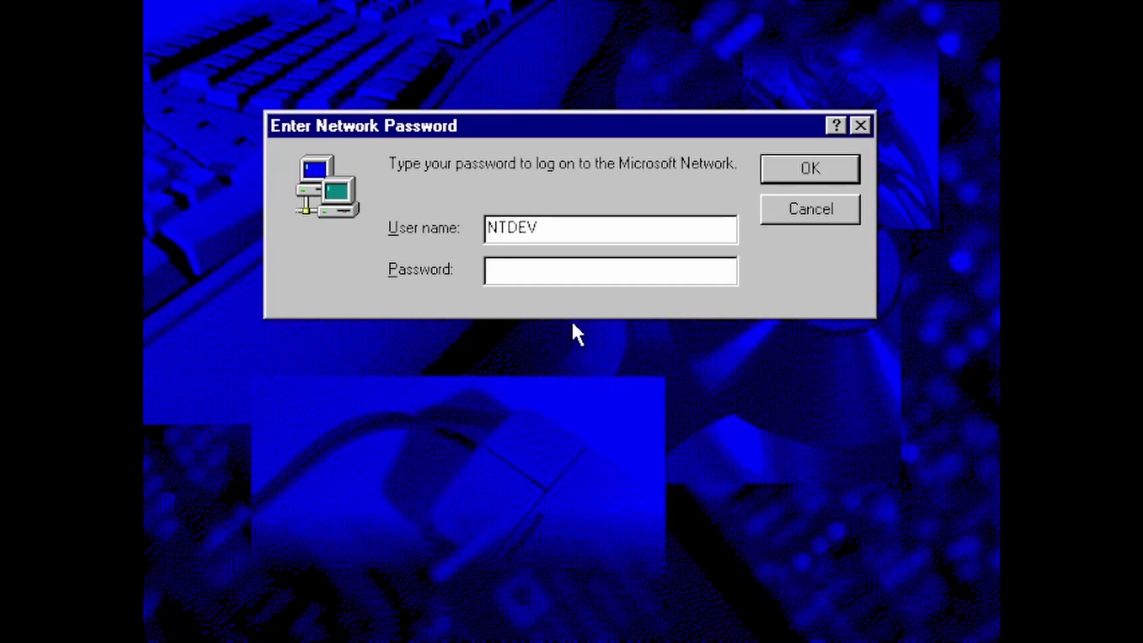
key("Return")
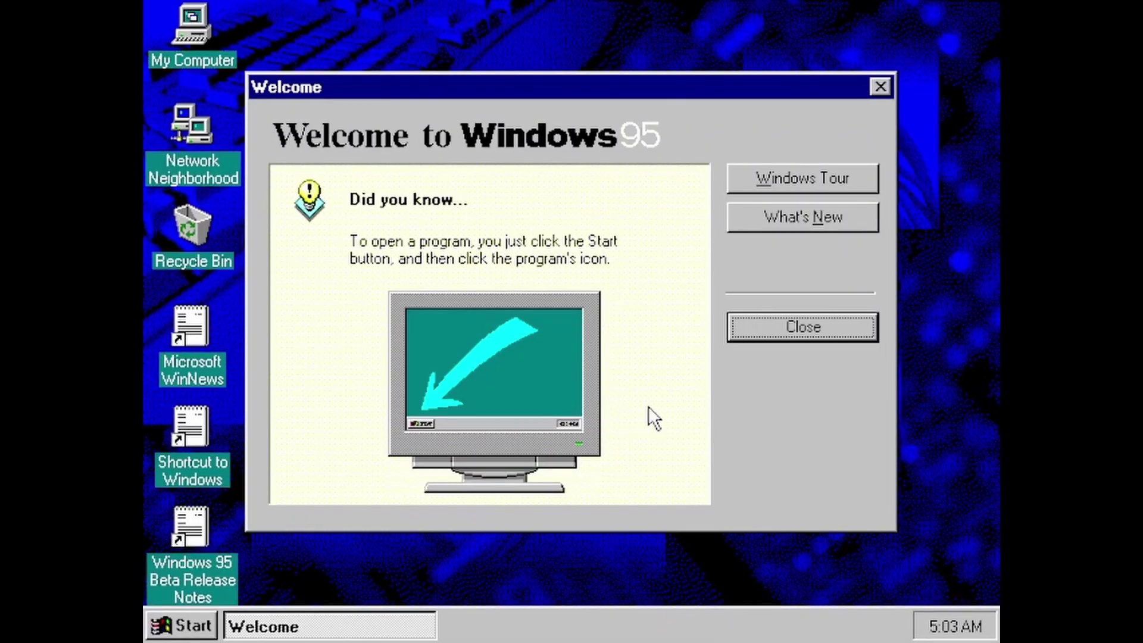
Close the Welcome to Windows 95 screen and select the Shortcut to Windows desktop icon.
left_click(825, 346)
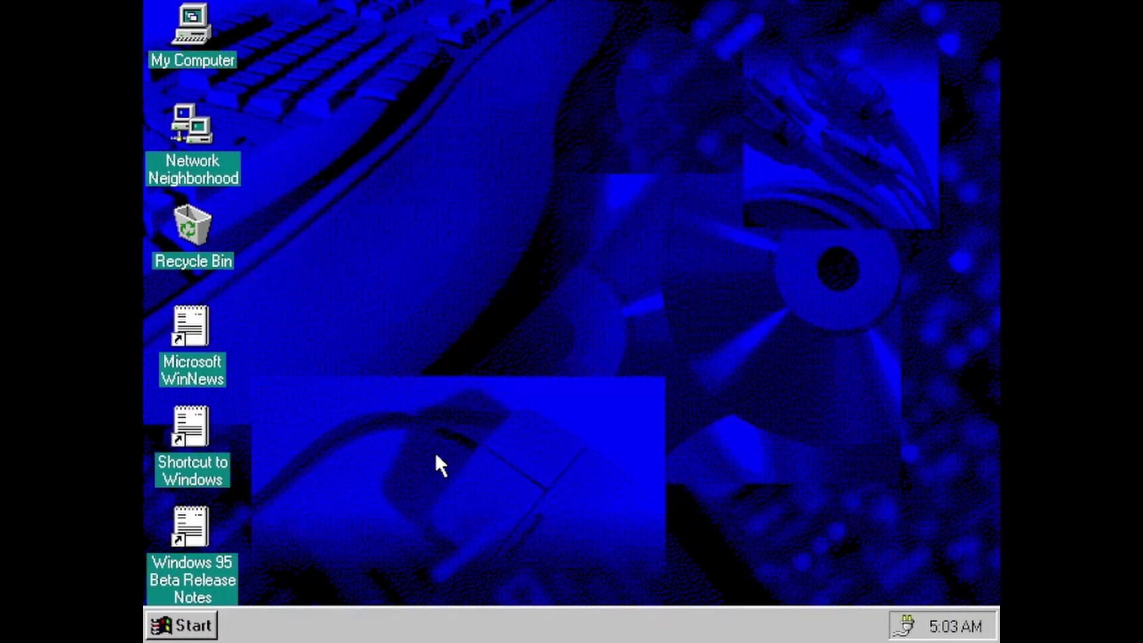
left_click(195, 480)
left_click(189, 477)
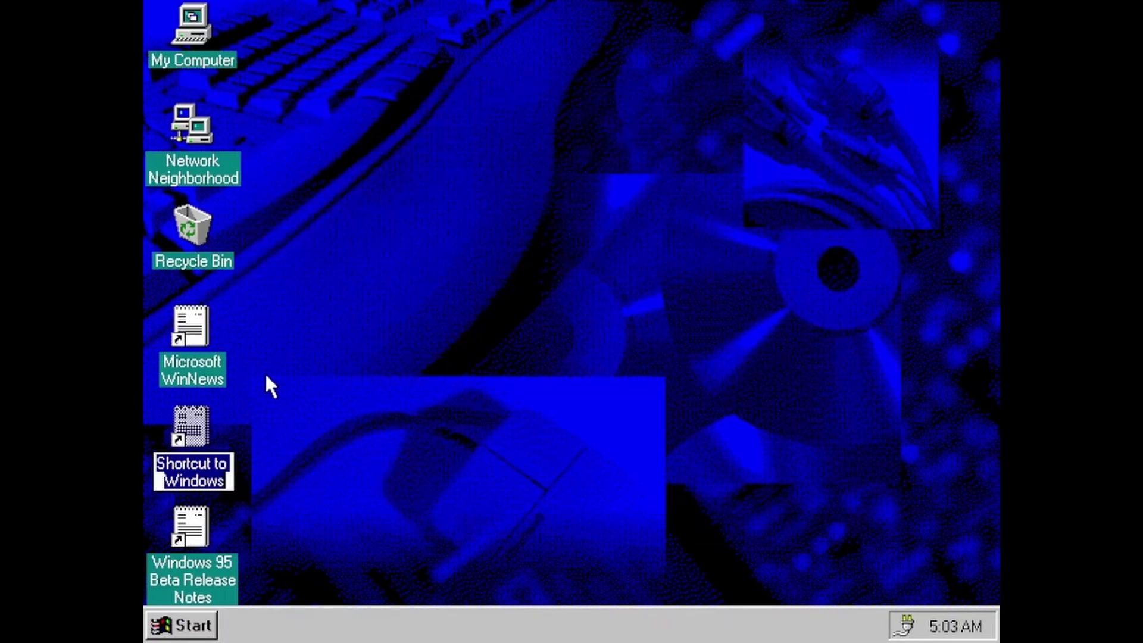
Open WINDOWS.TXT in Notepad and add a new line 'Win95 285' after 'Win95 275'.
double_click(211, 424)
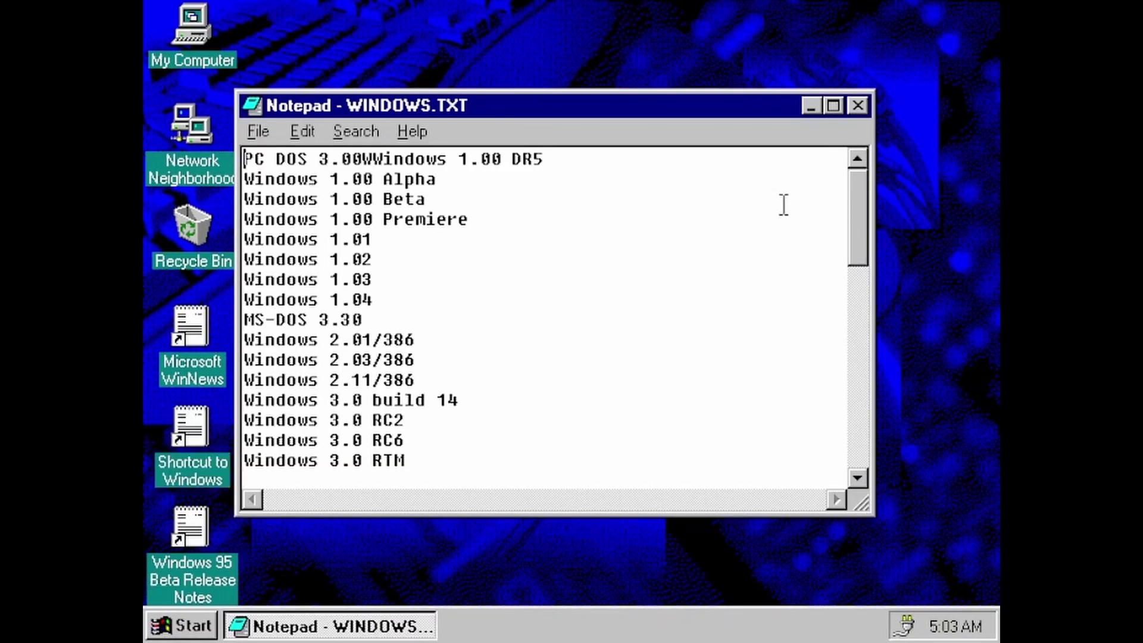
left_click_drag(861, 247, 881, 500)
left_click(668, 482)
key("Return")
type("Win9")
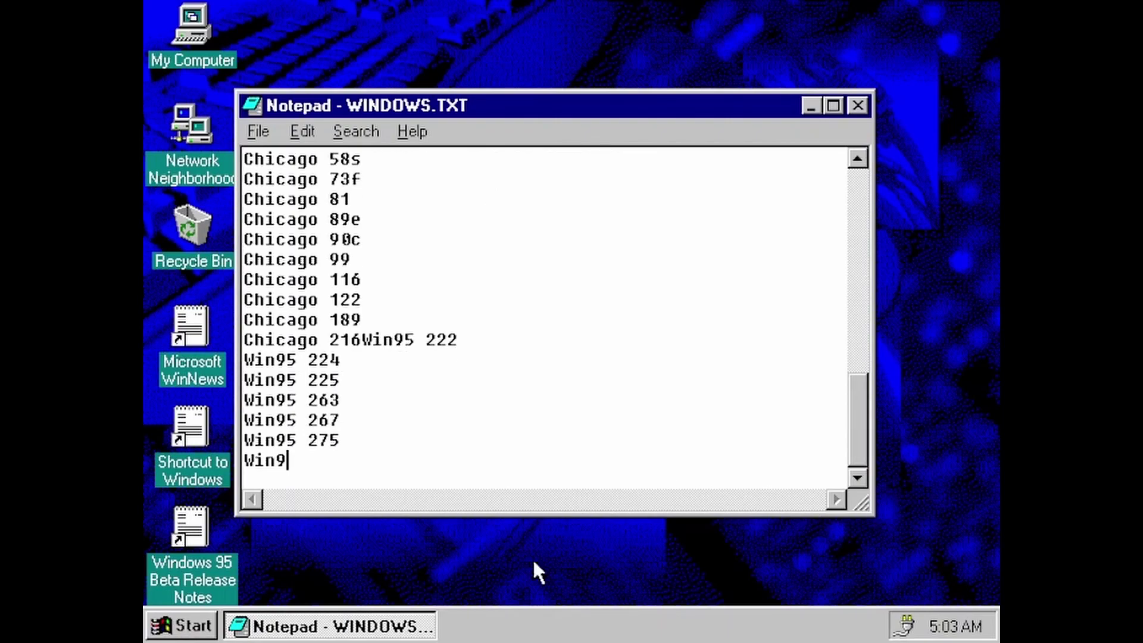
type("5 285")
Save the edited WINDOWS.TXT, then start saving it under a chosen location.
left_click(259, 130)
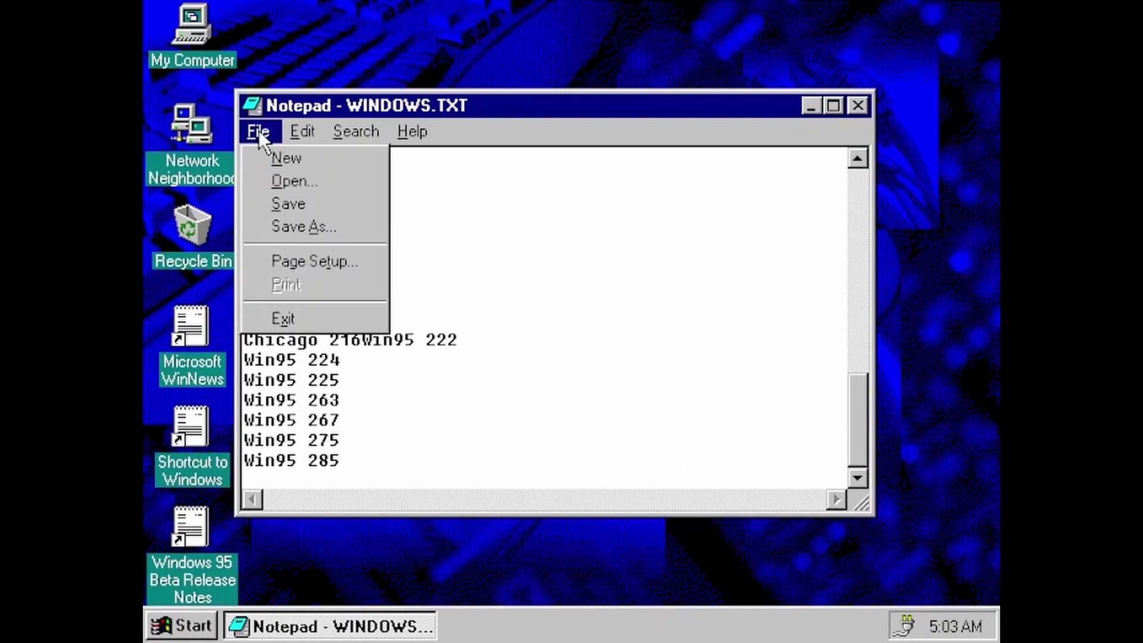
left_click(266, 203)
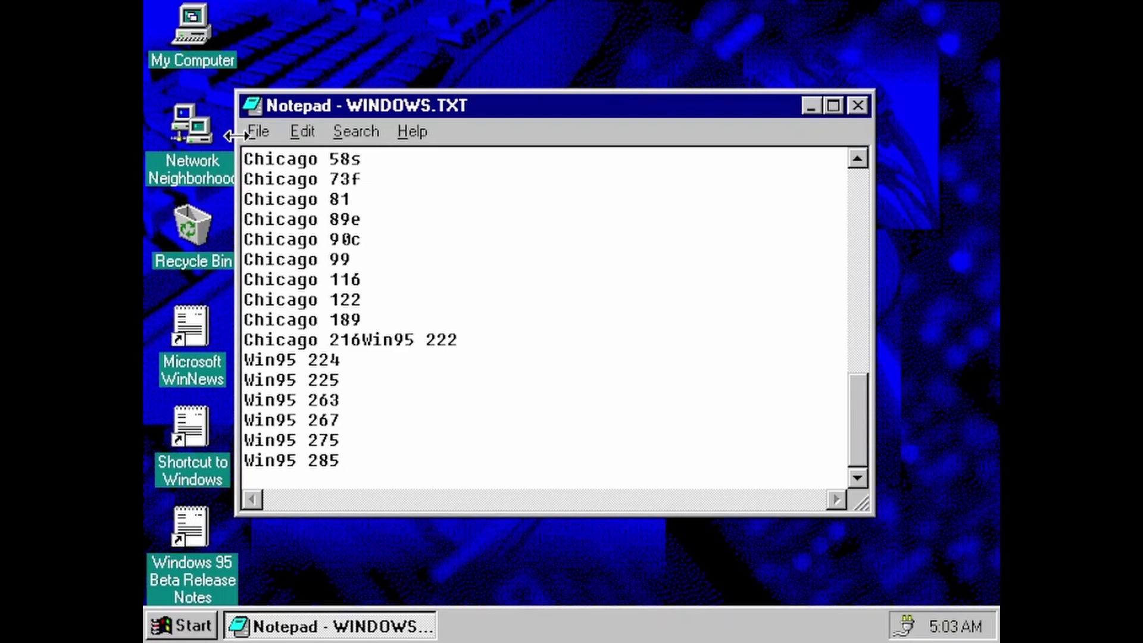
left_click(258, 132)
left_click(539, 360)
left_click(252, 130)
left_click(311, 229)
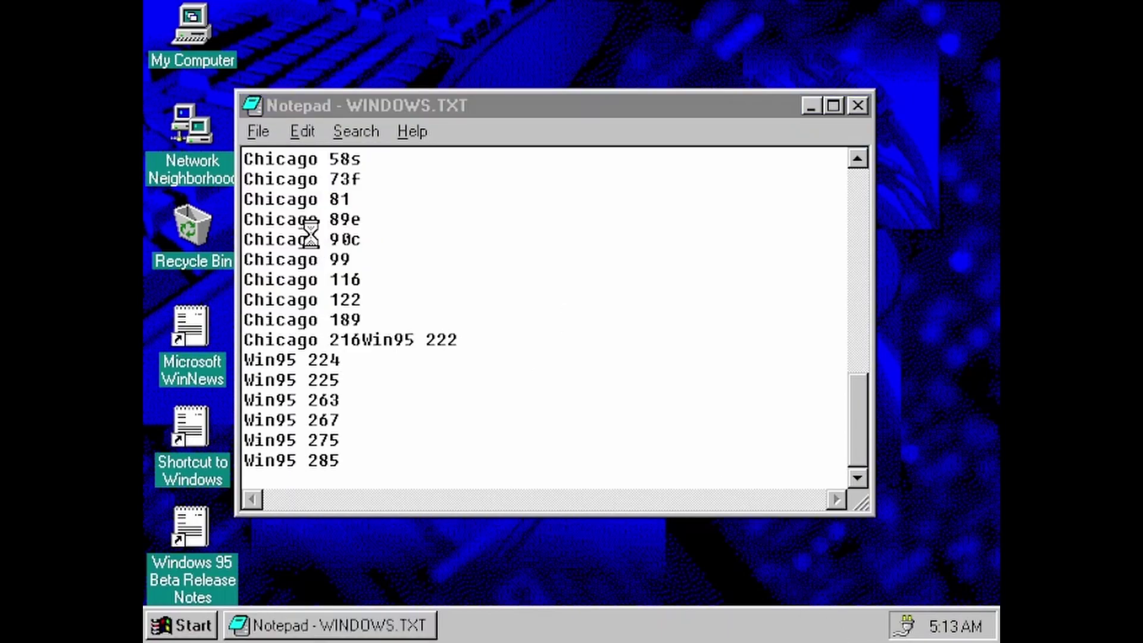
Save the text over the existing windows.txt in the Windows.002 folder.
double_click(464, 300)
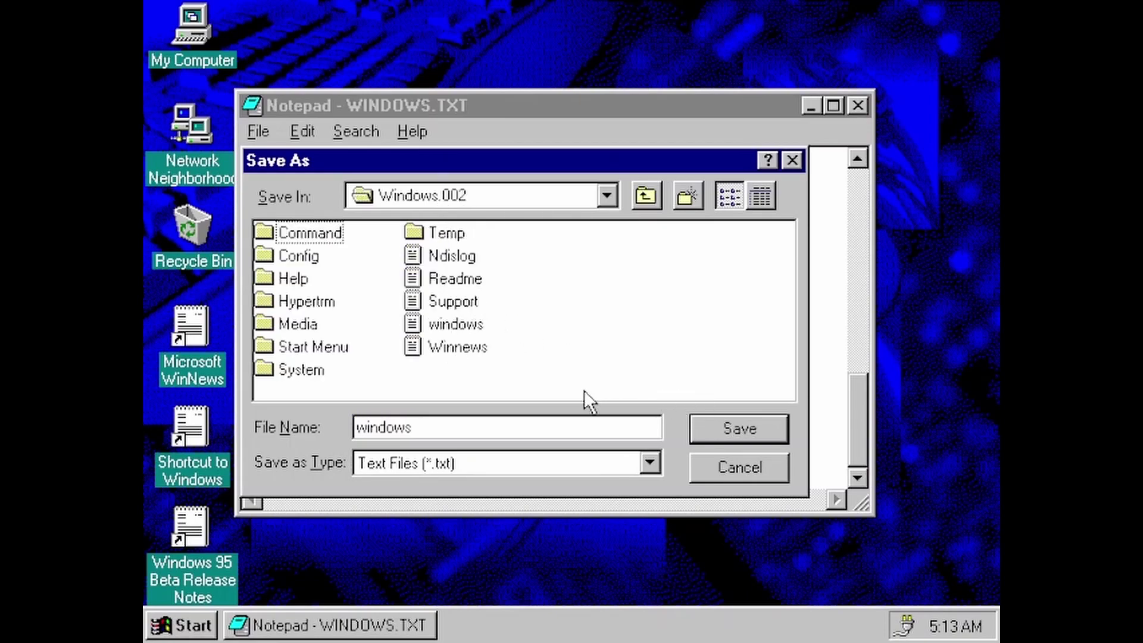
left_click(451, 325)
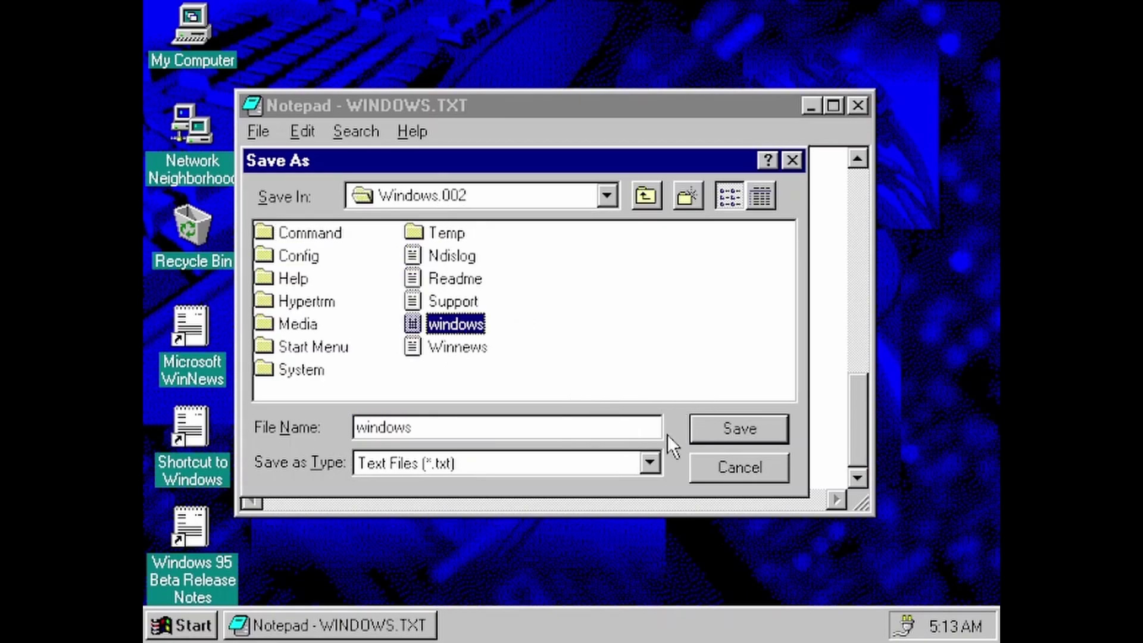
left_click(755, 441)
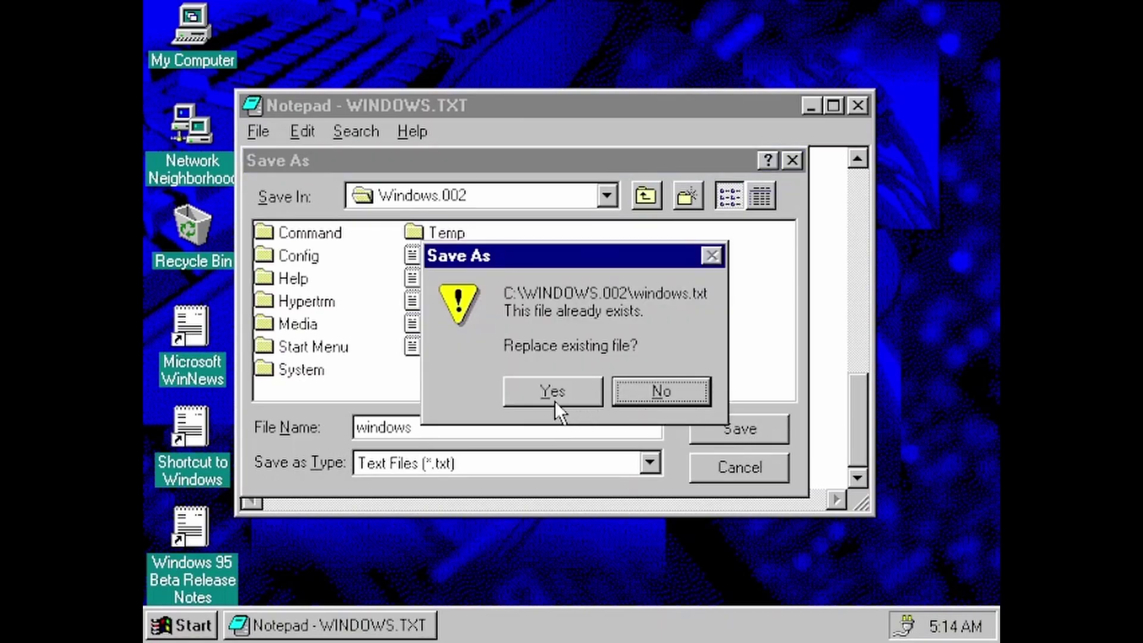
left_click(553, 393)
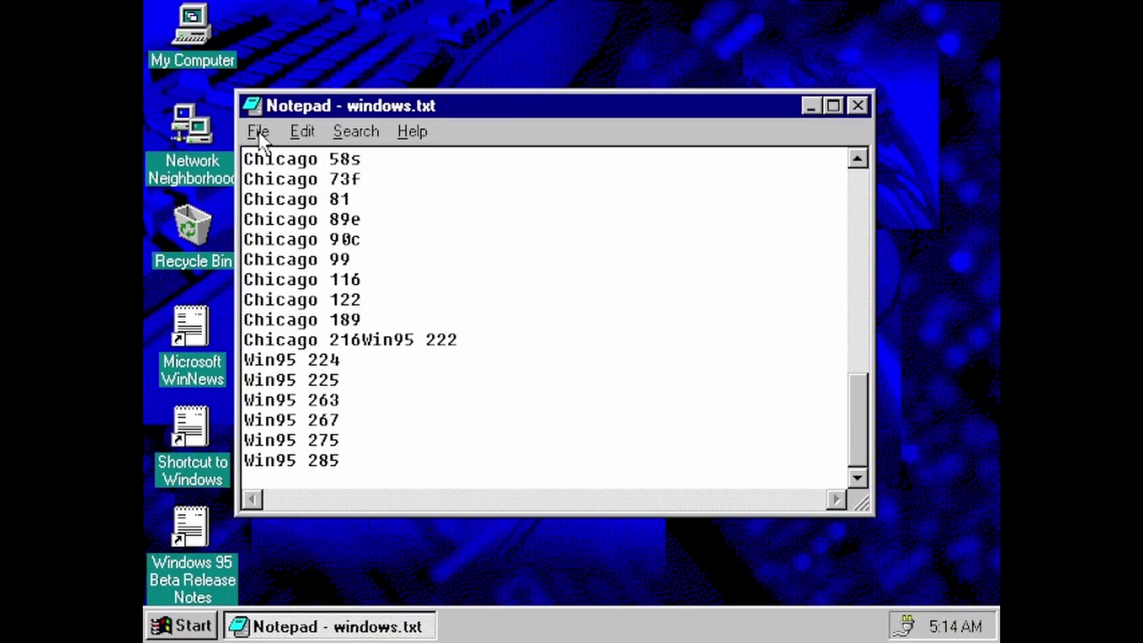
Save another copy over WINDOWS.TXT at the root of drive C, then close Notepad.
left_click(258, 131)
left_click(340, 227)
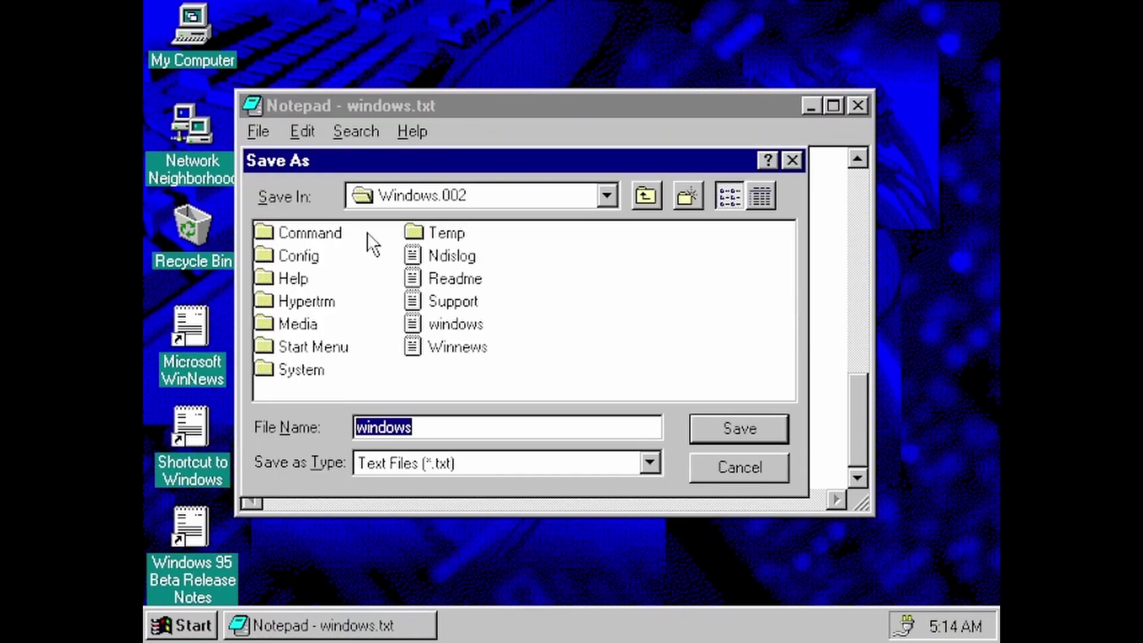
left_click(648, 198)
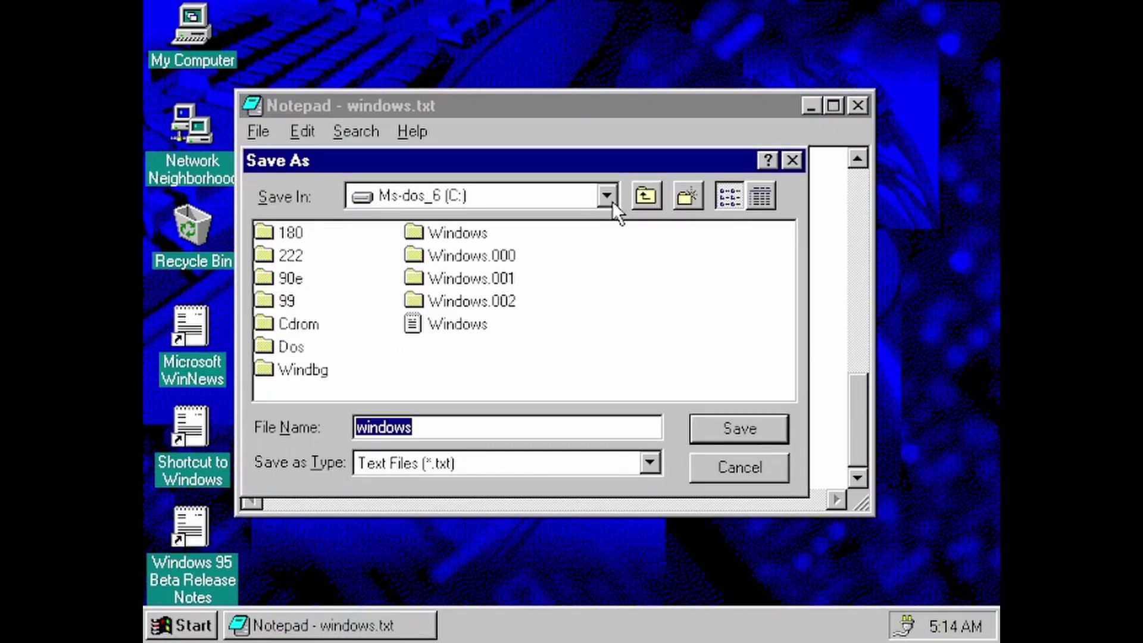
double_click(468, 327)
left_click(552, 392)
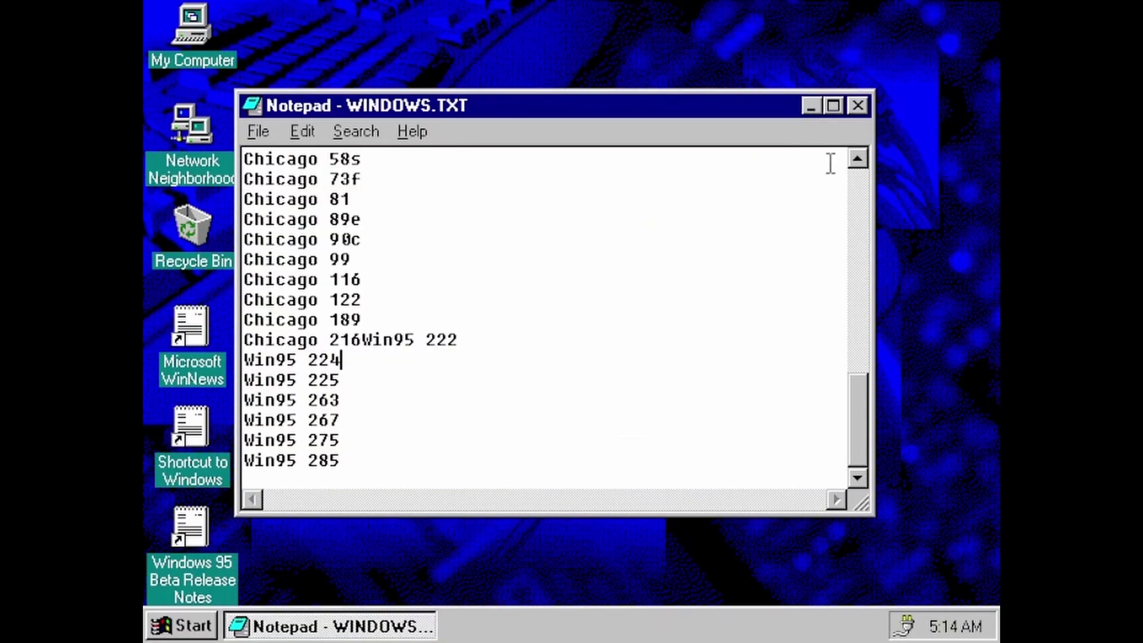
left_click(857, 108)
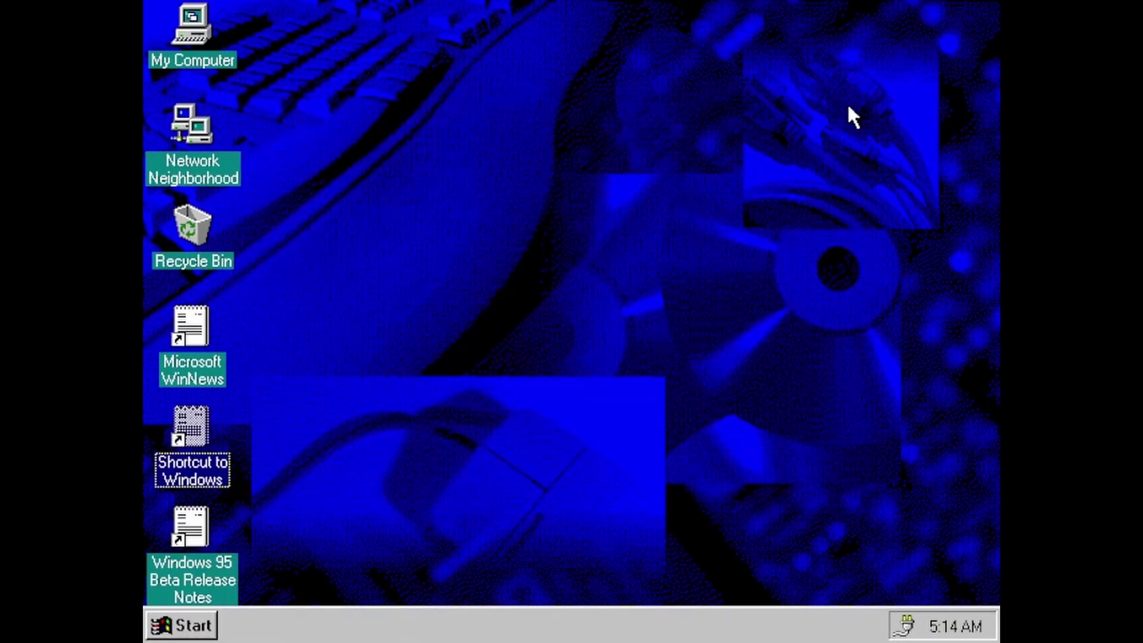